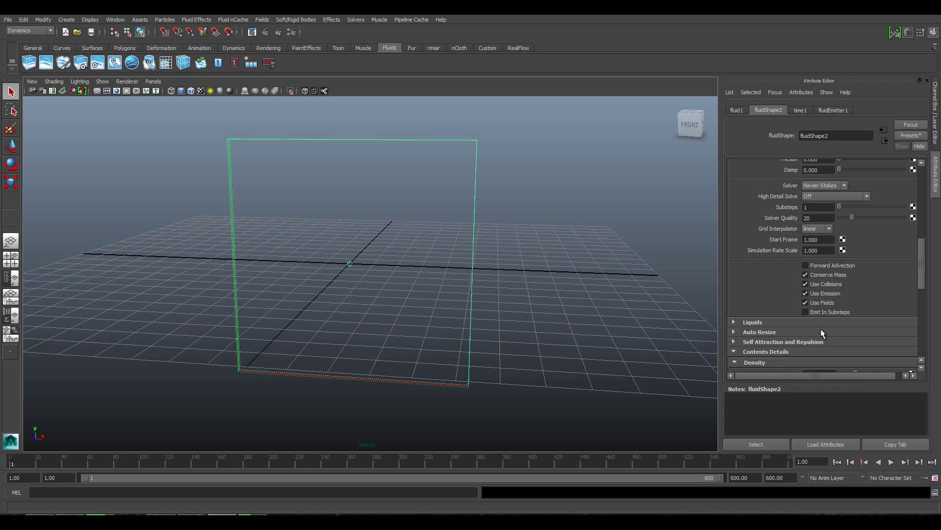
Scroll fluidShape2's attributes down to the Density section, which shows Density Scale 0.500 and Buoyancy 1.000.
{"action": "scroll", "coordinate": [912, 294], "scroll_direction": "down", "scroll_amount": 5}
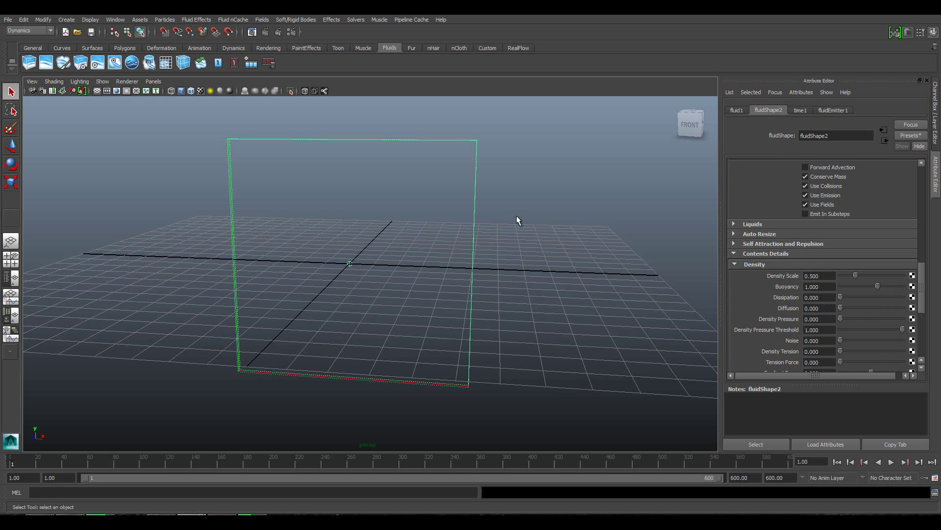
Preview the simulation while testing Density Scale at 2.0, settling back at 0.583.
{"action": "left_click", "coordinate": [892, 463]}
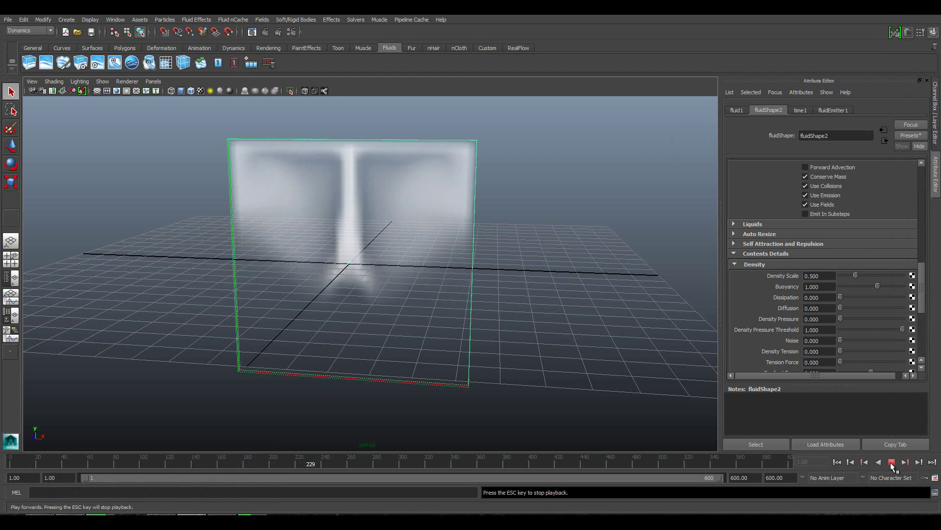
{"action": "left_click", "coordinate": [892, 463]}
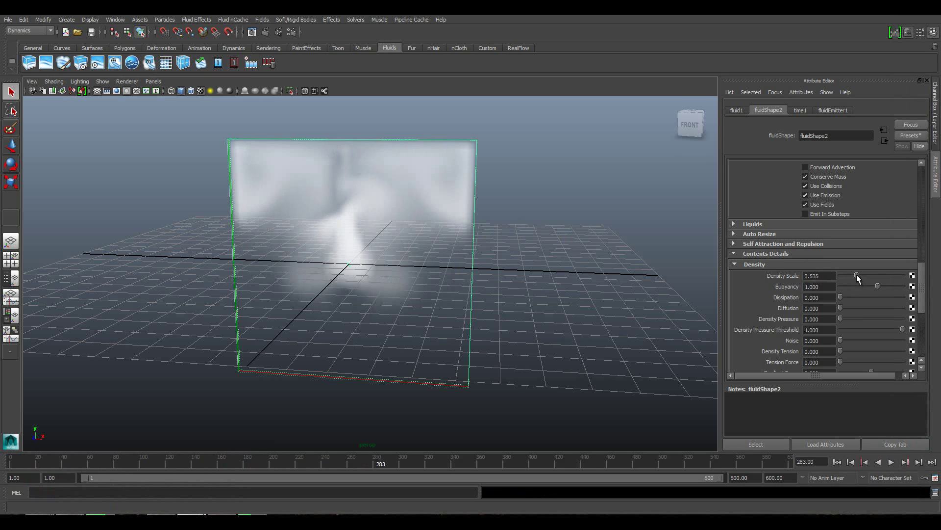
{"action": "mouse_move", "coordinate": [857, 276]}
{"action": "left_mouse_down"}
{"action": "mouse_move", "coordinate": [903, 276]}
{"action": "mouse_move", "coordinate": [829, 275]}
{"action": "mouse_move", "coordinate": [905, 275]}
{"action": "left_mouse_up"}
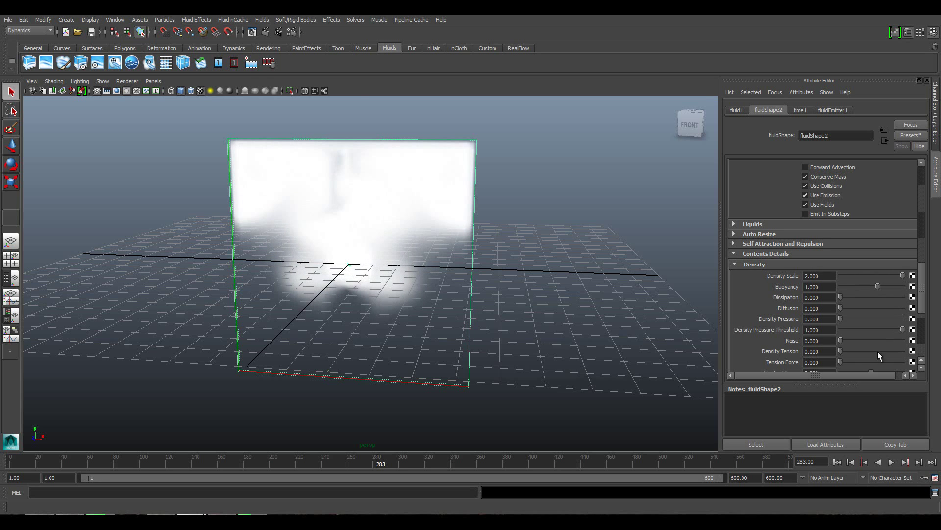
{"action": "left_click", "coordinate": [890, 461]}
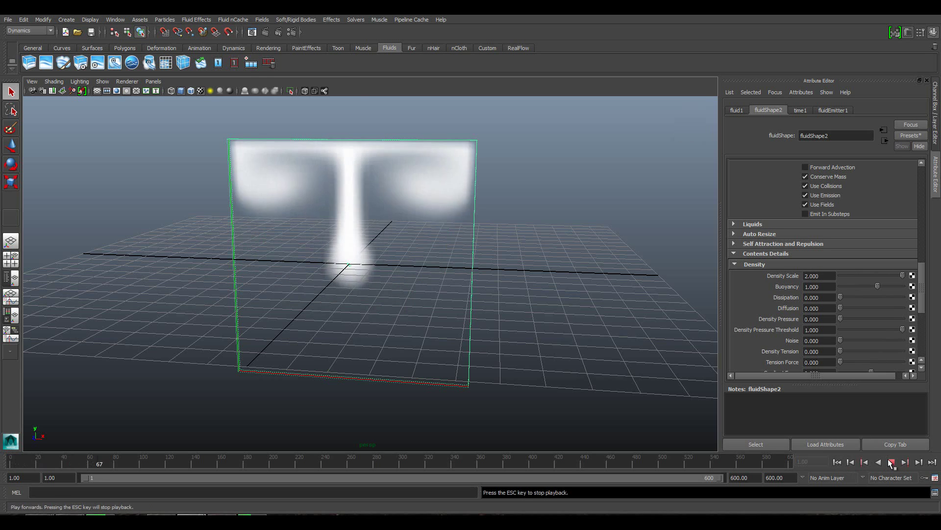
{"action": "mouse_move", "coordinate": [901, 275]}
{"action": "left_mouse_down"}
{"action": "mouse_move", "coordinate": [850, 275]}
{"action": "mouse_move", "coordinate": [858, 275]}
{"action": "left_mouse_up"}
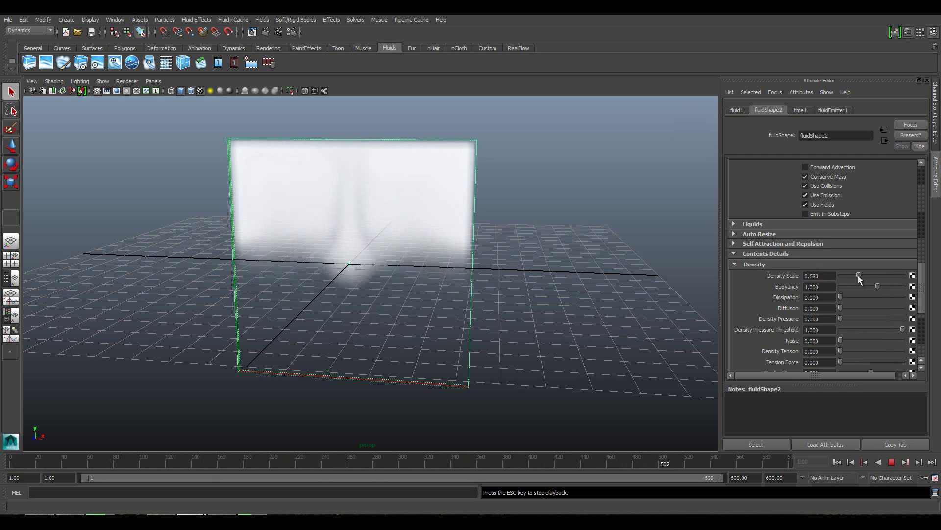
{"action": "left_click", "coordinate": [892, 463]}
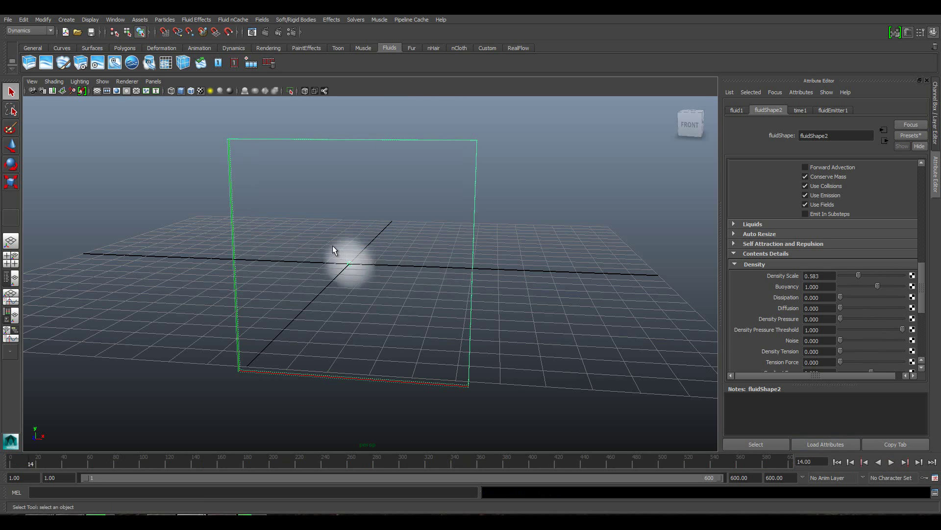
Move fluidEmitter1 down to Translate Y -4.237, then reselect the fluid container.
{"action": "left_click", "coordinate": [357, 287]}
{"action": "left_click", "coordinate": [313, 264]}
{"action": "left_click", "coordinate": [233, 310]}
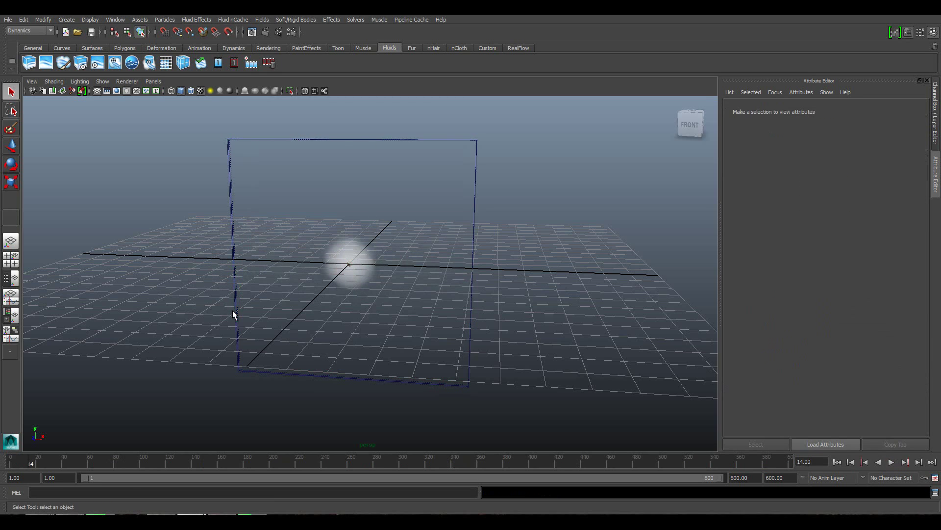
{"action": "left_click", "coordinate": [366, 277]}
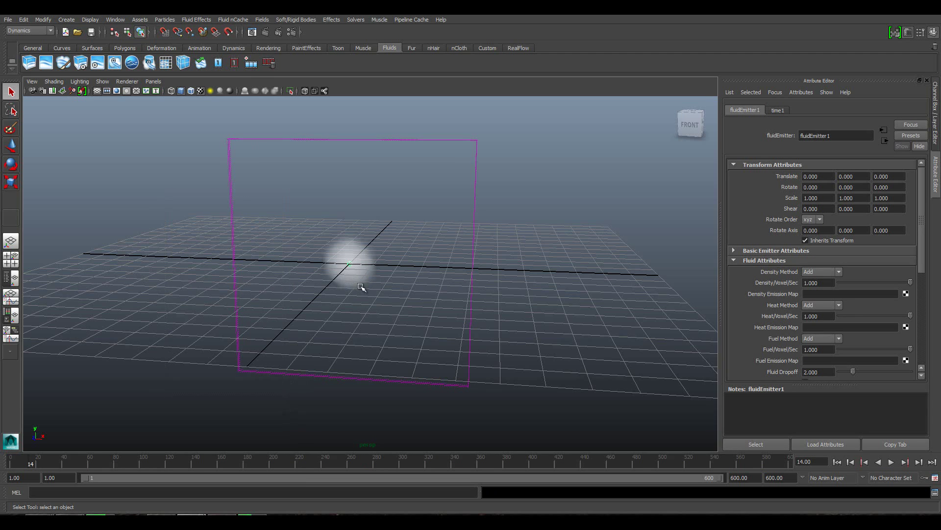
{"action": "key", "text": "w"}
{"action": "left_click_drag", "start_coordinate": [349, 242], "coordinate": [348, 332]}
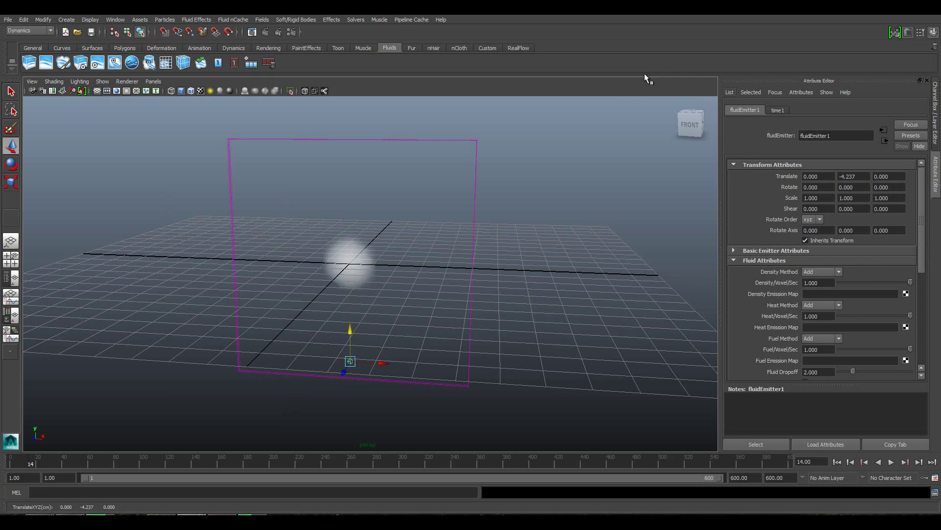
{"action": "left_click", "coordinate": [473, 278]}
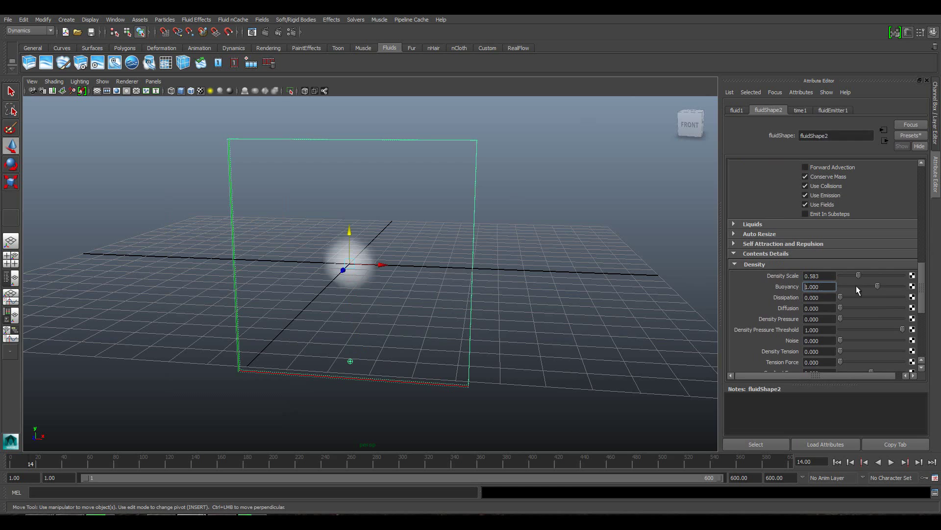
Replay from the start with Buoyancy at -0.906, then raise Buoyancy to 2.638.
{"action": "left_click", "coordinate": [837, 462]}
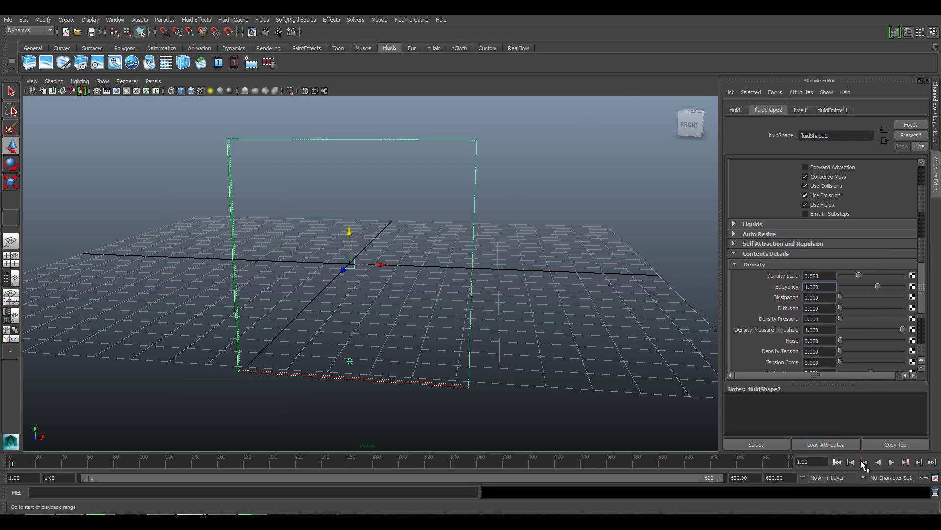
{"action": "left_click", "coordinate": [891, 462]}
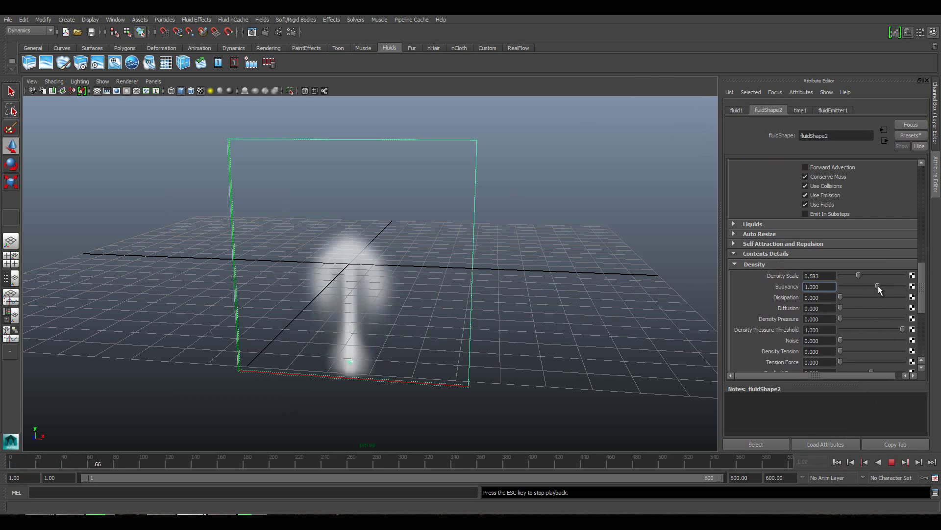
{"action": "left_click_drag", "start_coordinate": [878, 285], "coordinate": [866, 285]}
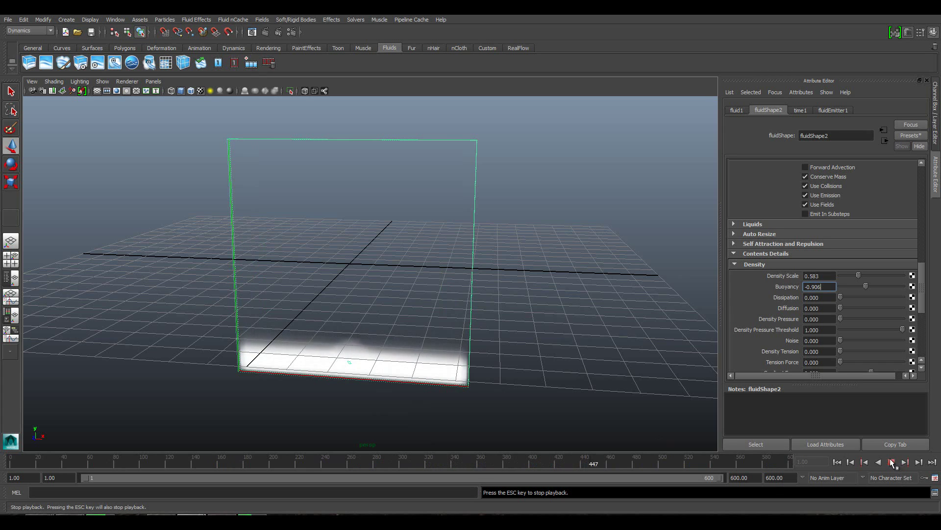
{"action": "left_click_drag", "start_coordinate": [865, 286], "coordinate": [887, 286]}
{"action": "left_click", "coordinate": [834, 288]}
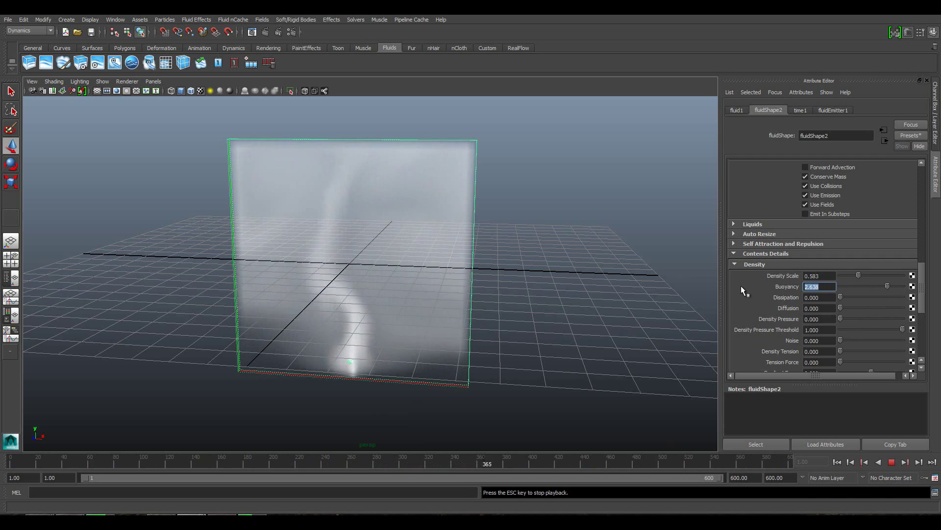
Reset Buoyancy to 0, then set it to 1.299 from the first frame.
{"action": "type", "text": "0"}
{"action": "key", "text": "Tab"}
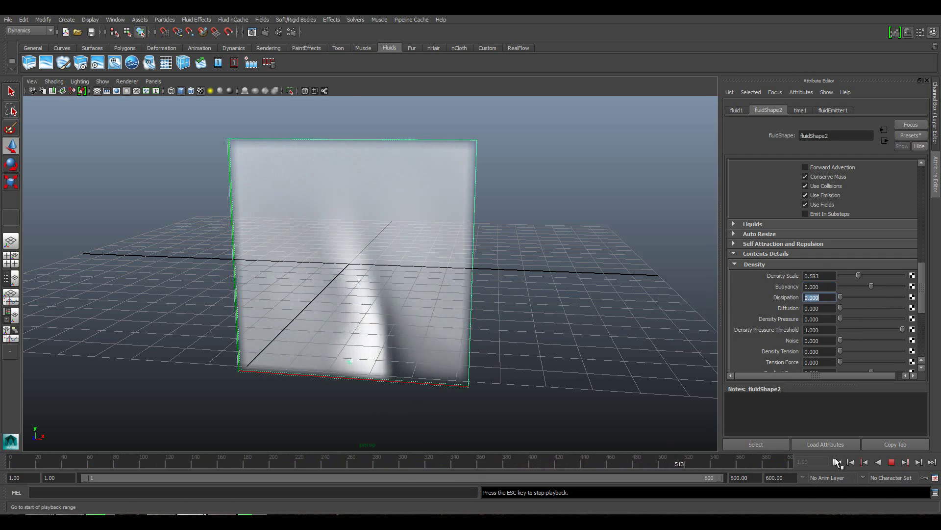
{"action": "left_click", "coordinate": [838, 462]}
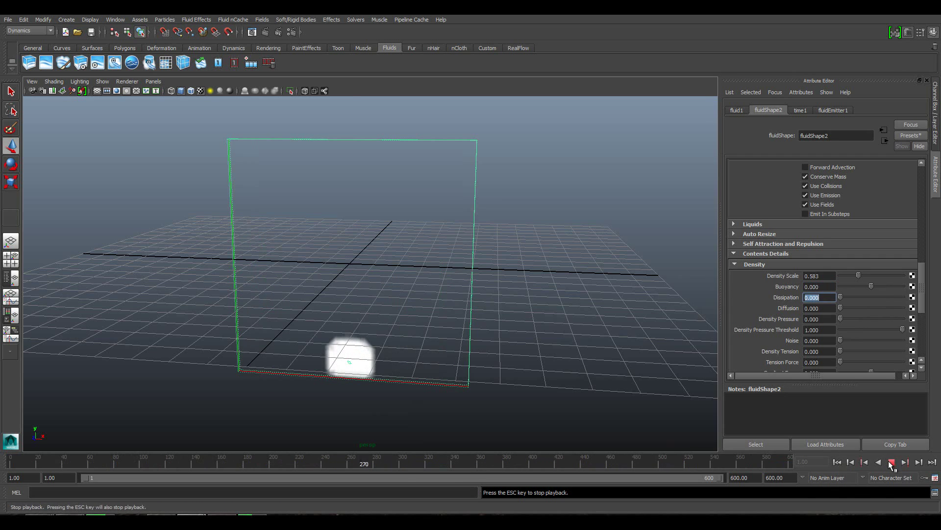
{"action": "left_click", "coordinate": [892, 462]}
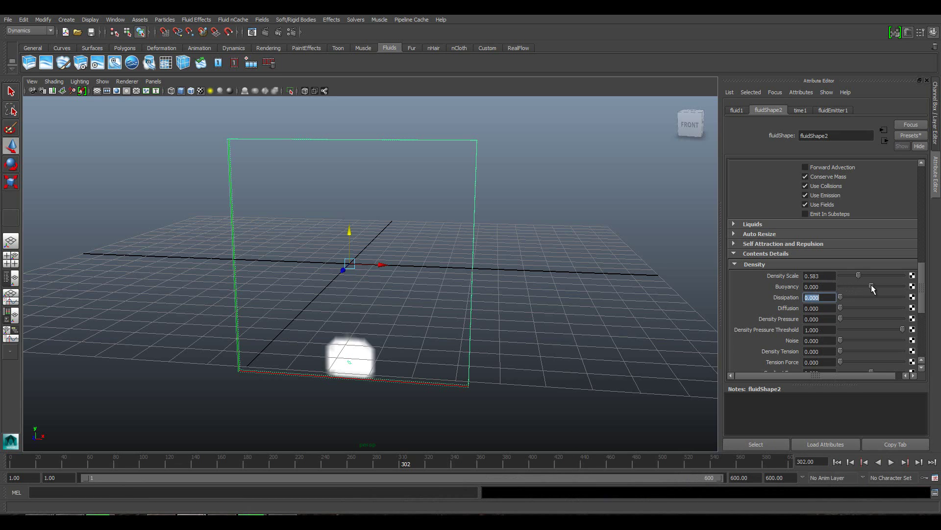
{"action": "left_click_drag", "start_coordinate": [871, 285], "coordinate": [879, 285]}
Replay the simulation and raise Dissipation to 0.677 so the plume fades.
{"action": "left_click", "coordinate": [891, 462]}
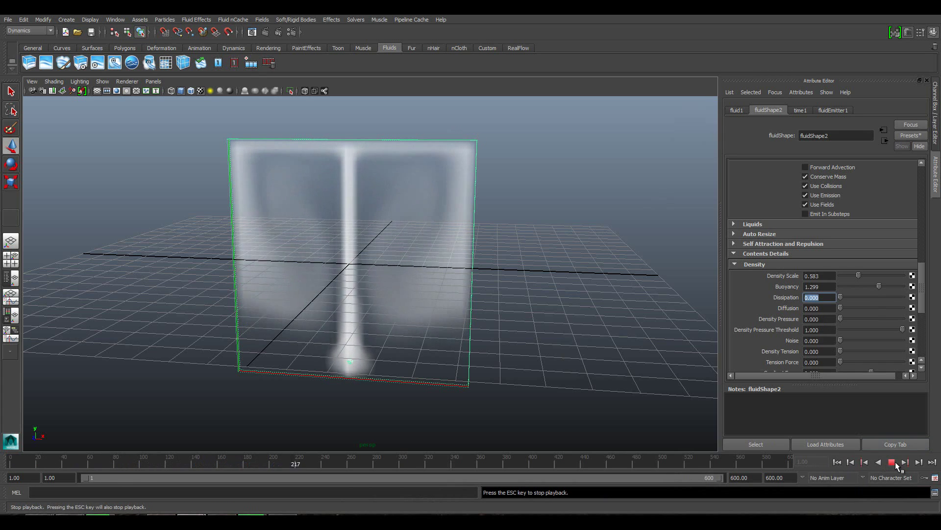
{"action": "left_click", "coordinate": [895, 461]}
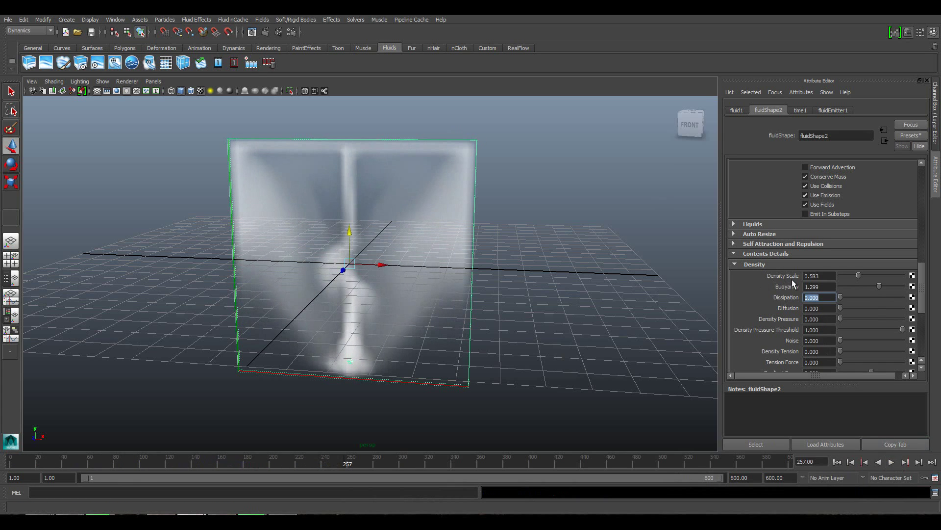
{"action": "left_click_drag", "start_coordinate": [841, 296], "coordinate": [884, 297]}
{"action": "left_click", "coordinate": [892, 462]}
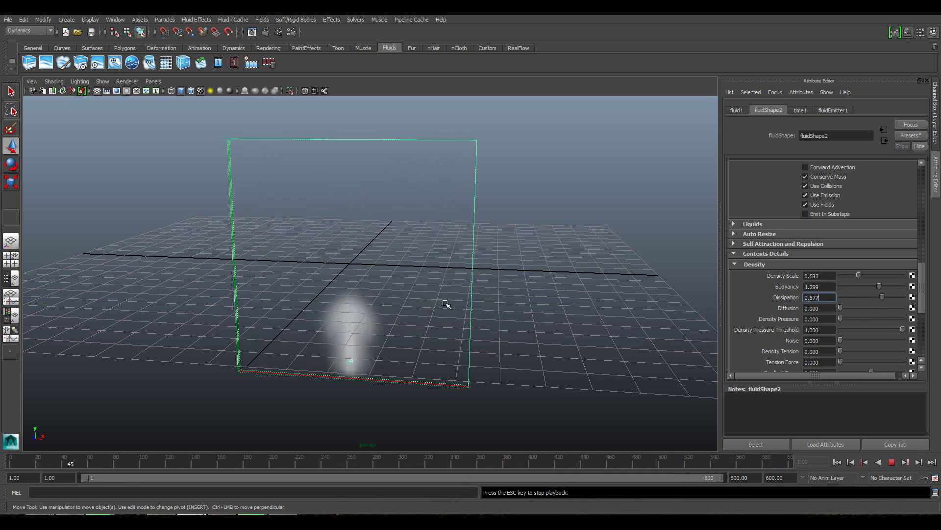
Restart playback from the first frame and lower Dissipation so the plume lasts longer.
{"action": "scroll", "coordinate": [412, 305], "scroll_direction": "up", "scroll_amount": 3}
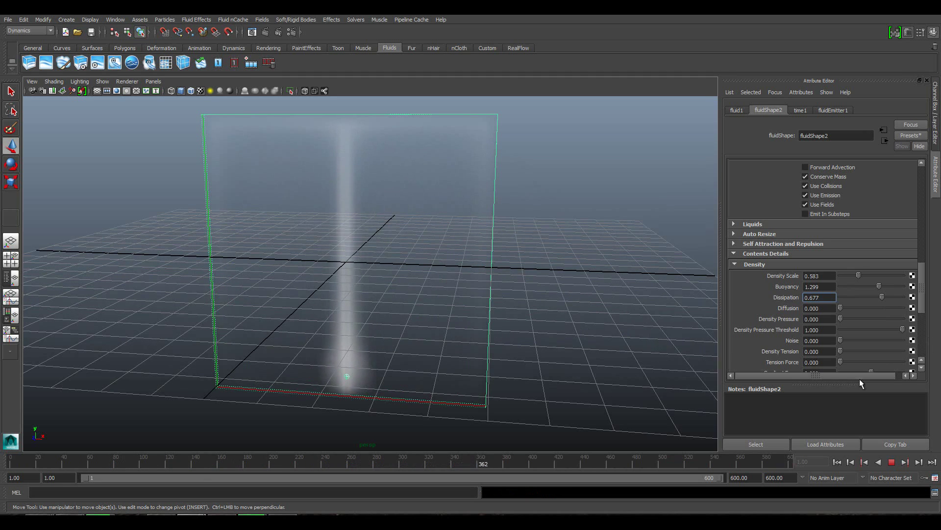
{"action": "left_click", "coordinate": [891, 462]}
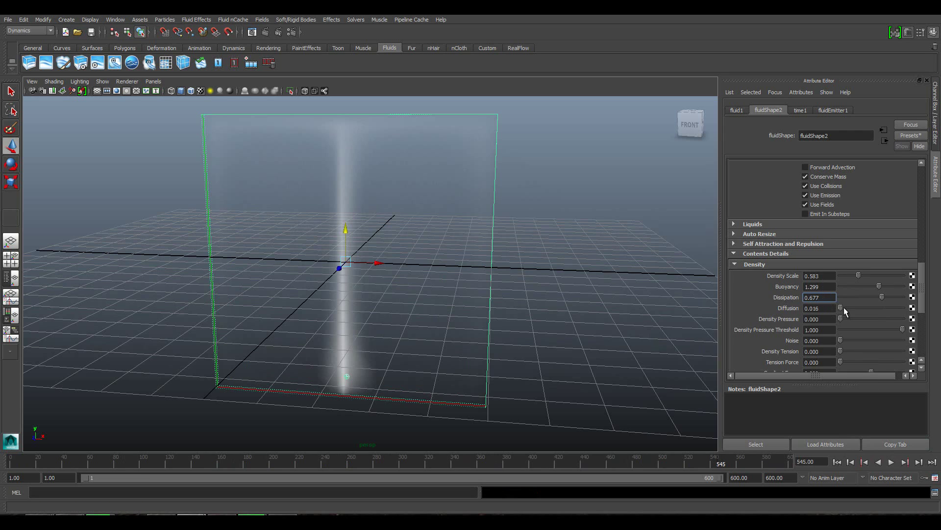
{"action": "key", "text": "alt+shift+v"}
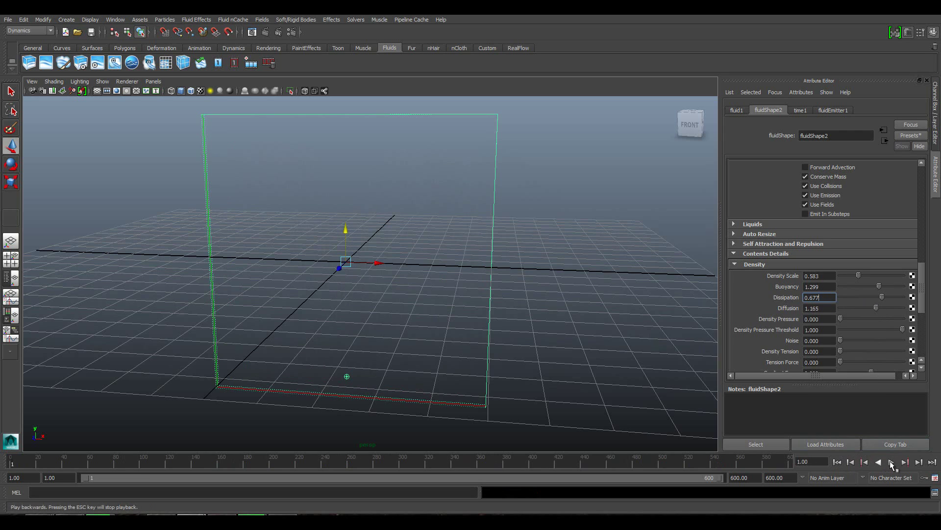
{"action": "left_click", "coordinate": [891, 462]}
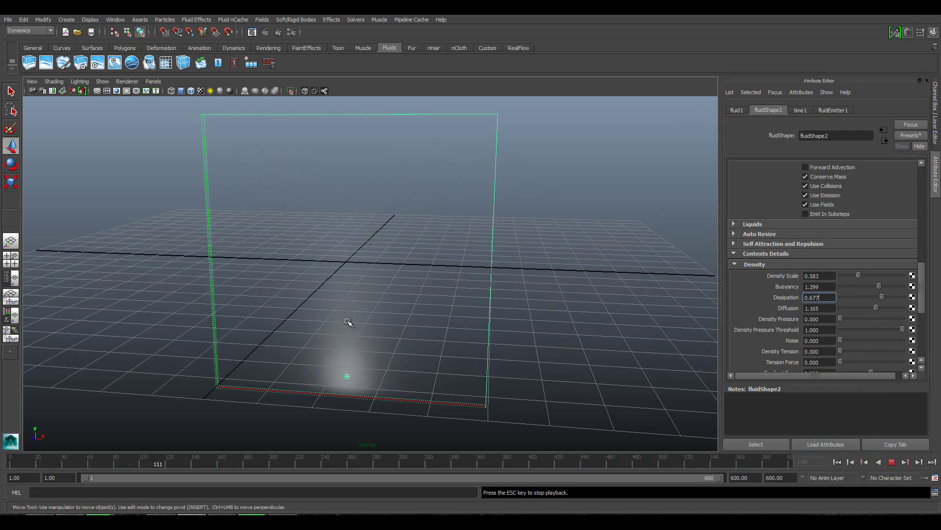
{"action": "scroll", "coordinate": [347, 321], "scroll_direction": "up", "scroll_amount": 2}
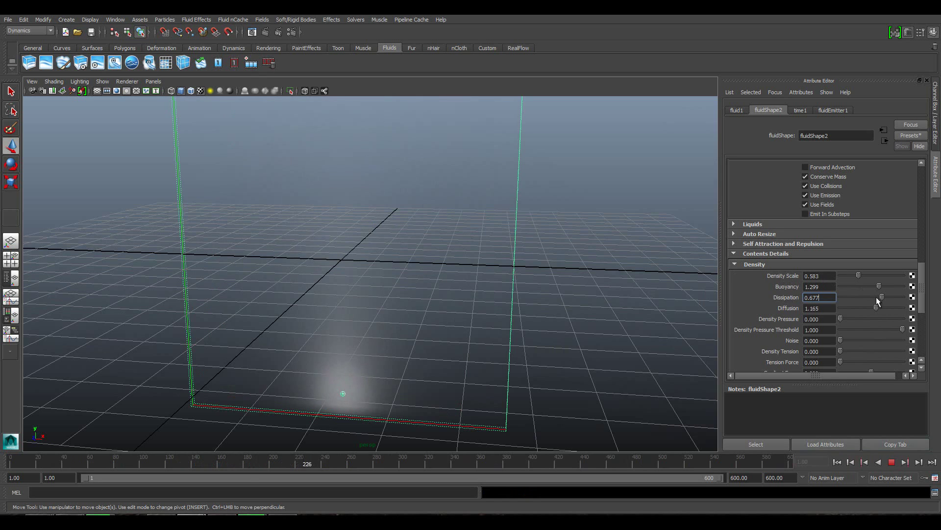
{"action": "left_click_drag", "start_coordinate": [877, 297], "coordinate": [858, 297]}
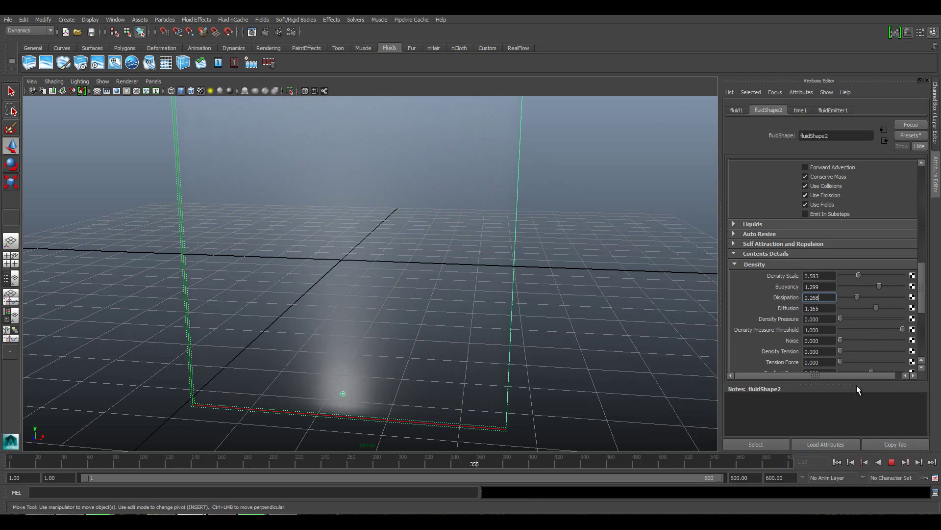
Settle on Dissipation 0.118, Diffusion 0.047 and Density Pressure 0.898, replaying from the start.
{"action": "left_click", "coordinate": [838, 462]}
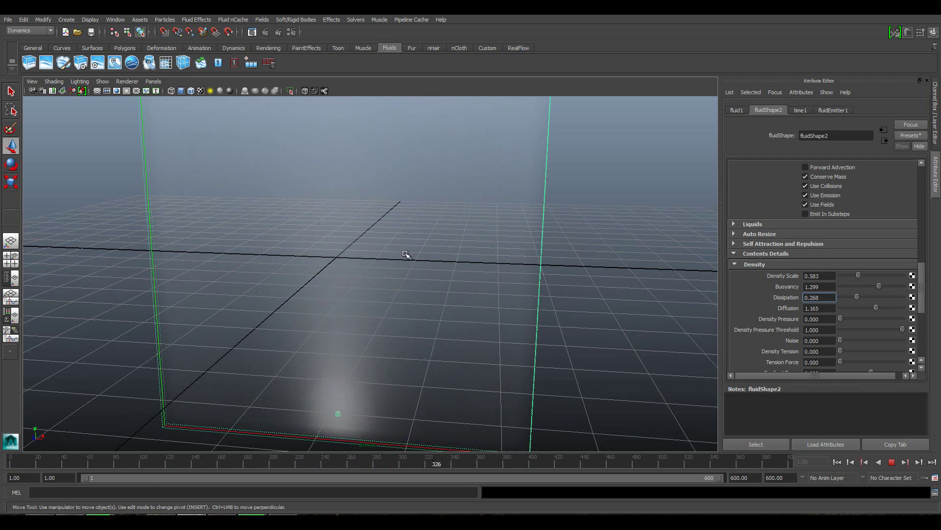
{"action": "mouse_move", "coordinate": [356, 250]}
{"action": "left_mouse_down", "text": "alt"}
{"action": "mouse_move", "coordinate": [422, 289]}
{"action": "mouse_move", "coordinate": [399, 252]}
{"action": "left_mouse_up", "text": "alt"}
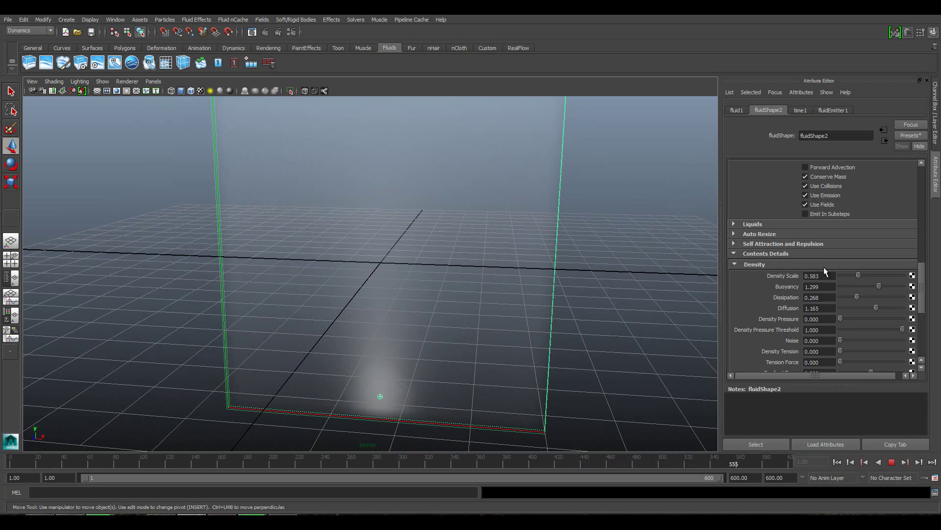
{"action": "left_click", "coordinate": [890, 461]}
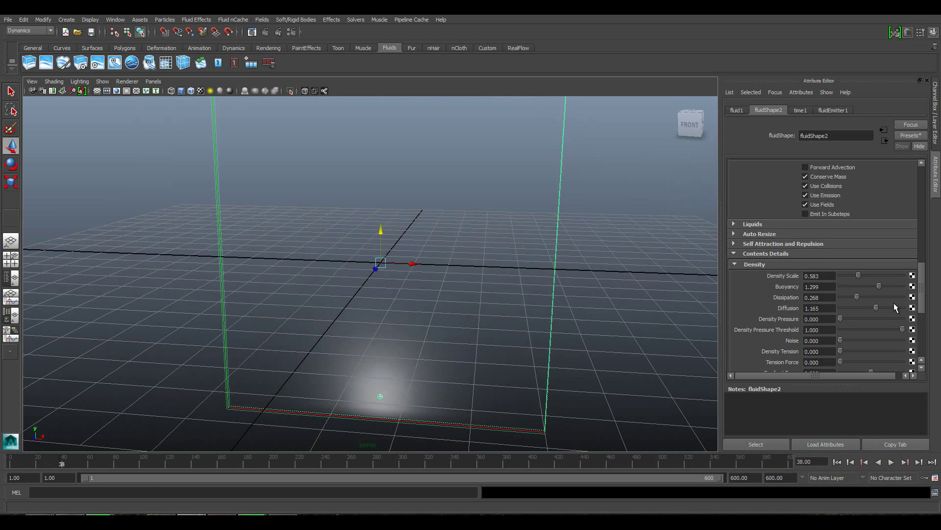
{"action": "left_click_drag", "start_coordinate": [923, 297], "coordinate": [924, 301]}
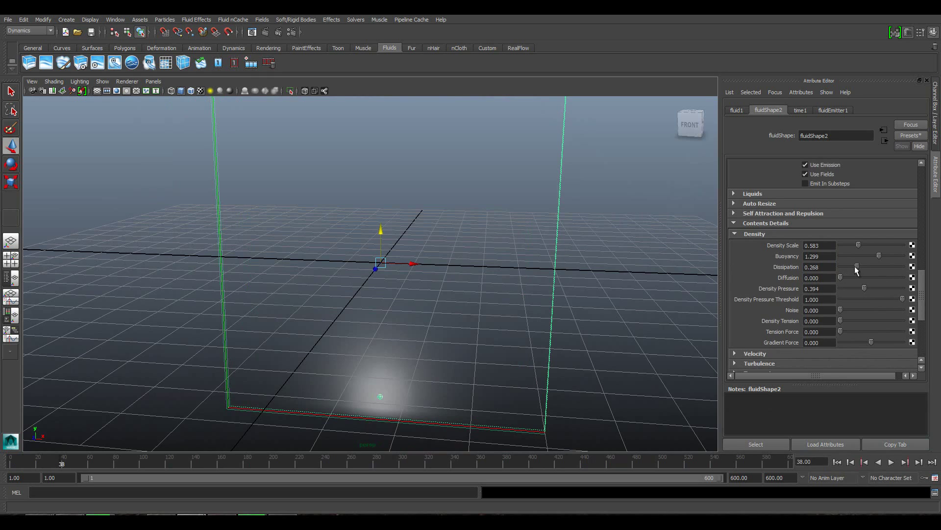
{"action": "left_click_drag", "start_coordinate": [855, 266], "coordinate": [848, 265]}
{"action": "left_click", "coordinate": [889, 462]}
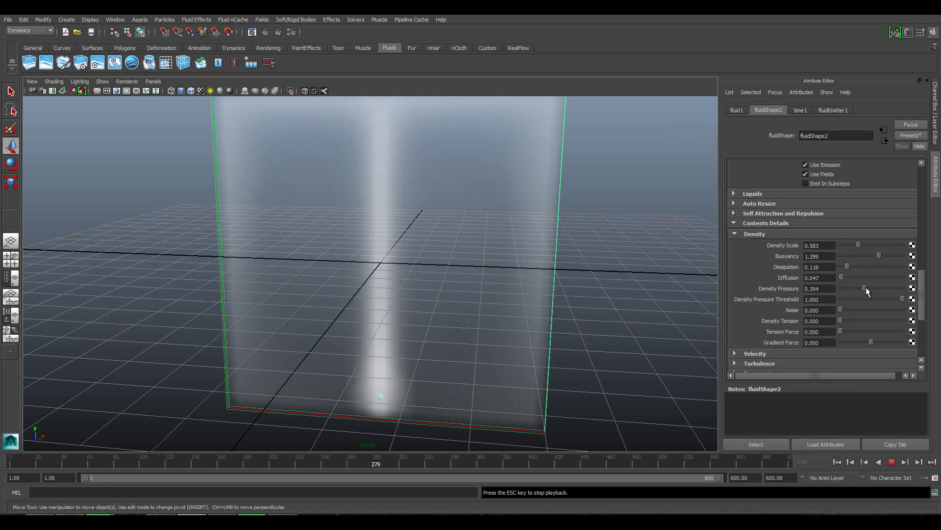
{"action": "left_click", "coordinate": [852, 463]}
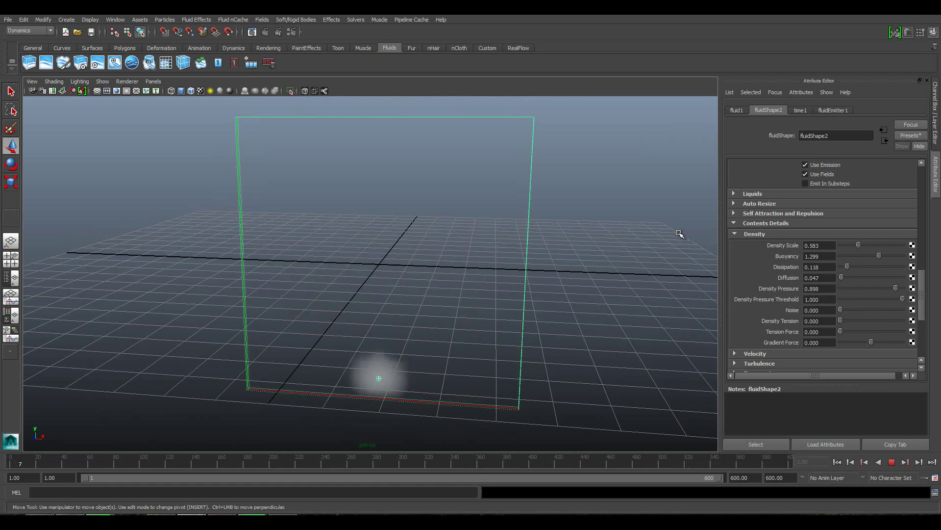
Raise Density Noise to 0.984, replay, and orbit to inspect the wispy plume.
{"action": "left_click", "coordinate": [891, 462]}
{"action": "scroll", "coordinate": [867, 286], "scroll_direction": "down", "scroll_amount": 3}
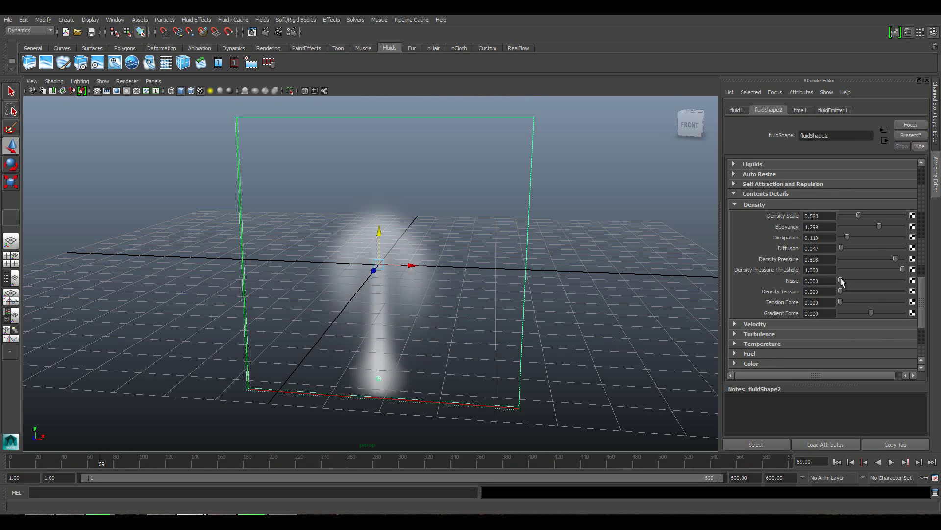
{"action": "left_click_drag", "start_coordinate": [841, 278], "coordinate": [893, 277]}
{"action": "left_click", "coordinate": [891, 462]}
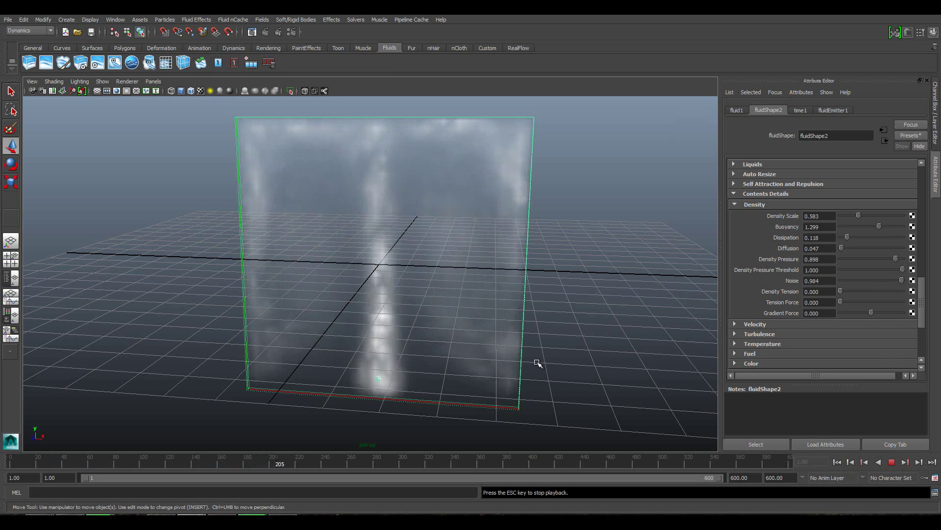
{"action": "scroll", "coordinate": [401, 348], "scroll_direction": "up", "scroll_amount": 3}
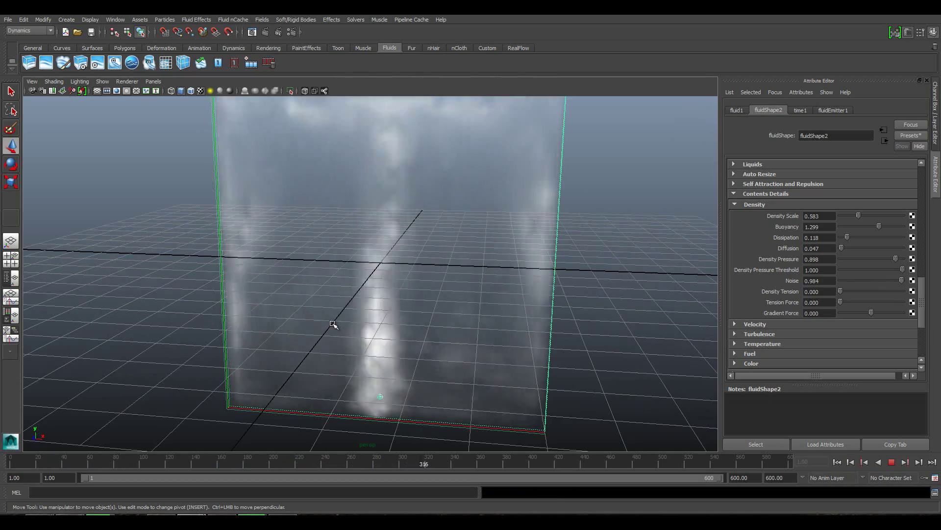
{"action": "scroll", "coordinate": [418, 346], "scroll_direction": "down", "scroll_amount": 3}
{"action": "scroll", "coordinate": [392, 281], "scroll_direction": "up", "scroll_amount": 3}
{"action": "mouse_move", "coordinate": [478, 267]}
{"action": "left_mouse_down", "text": "alt"}
{"action": "mouse_move", "coordinate": [435, 311]}
{"action": "mouse_move", "coordinate": [475, 309]}
{"action": "mouse_move", "coordinate": [445, 307]}
{"action": "mouse_move", "coordinate": [461, 300]}
{"action": "mouse_move", "coordinate": [473, 309]}
{"action": "left_mouse_up", "text": "alt"}
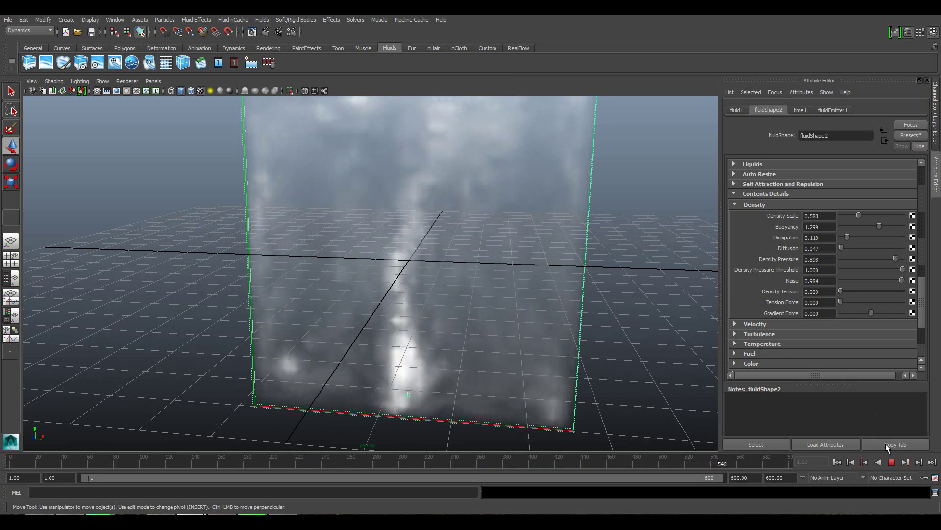
Set Density Tension 2.953, Tension Force 2.165 and Gradient Force 2.795, then orbit to inspect.
{"action": "left_click", "coordinate": [890, 461]}
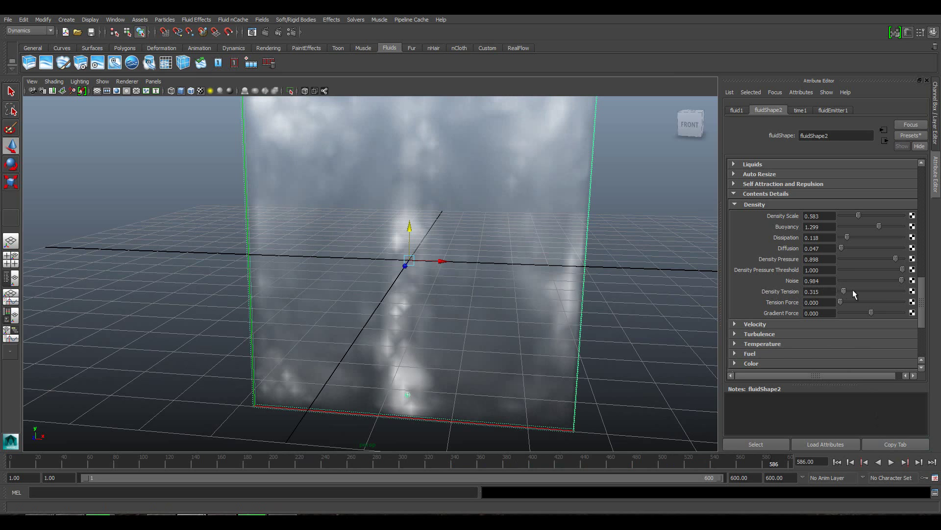
{"action": "left_click", "coordinate": [890, 461]}
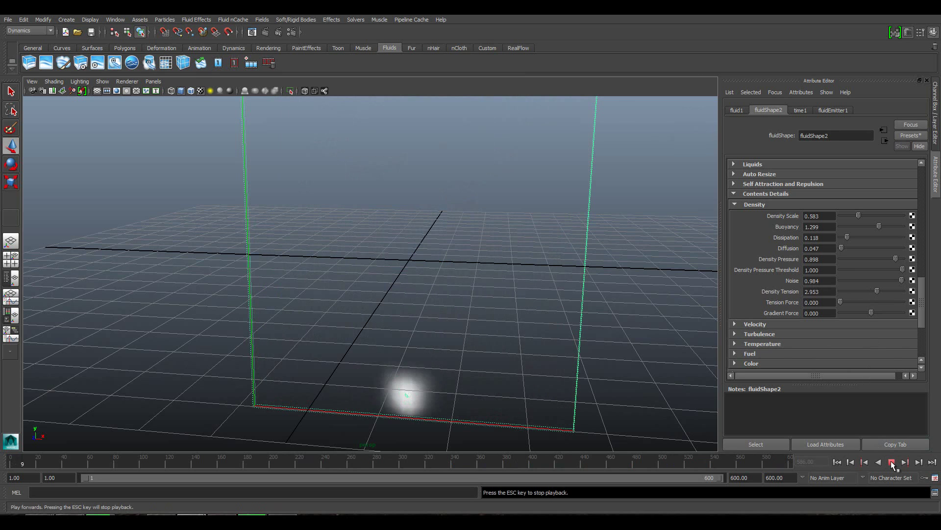
{"action": "scroll", "coordinate": [454, 313], "scroll_direction": "down", "scroll_amount": 3}
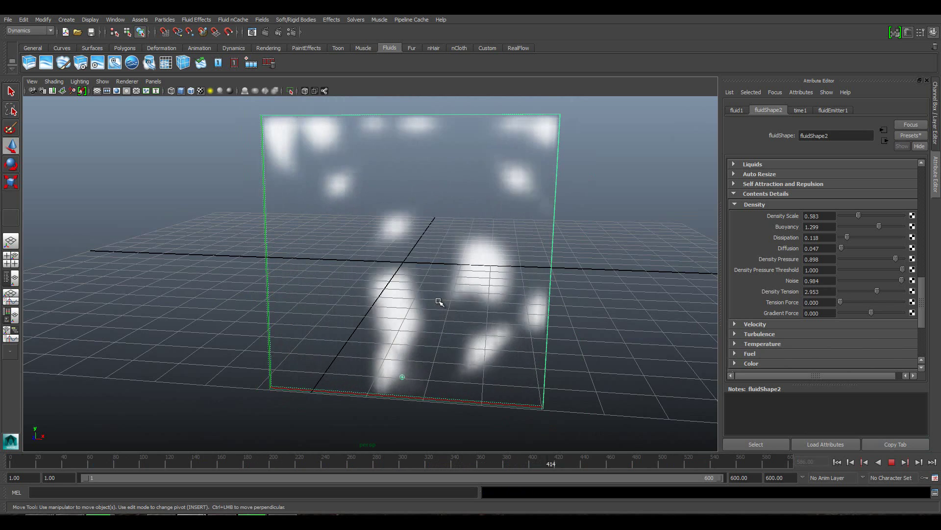
{"action": "left_click", "coordinate": [889, 461]}
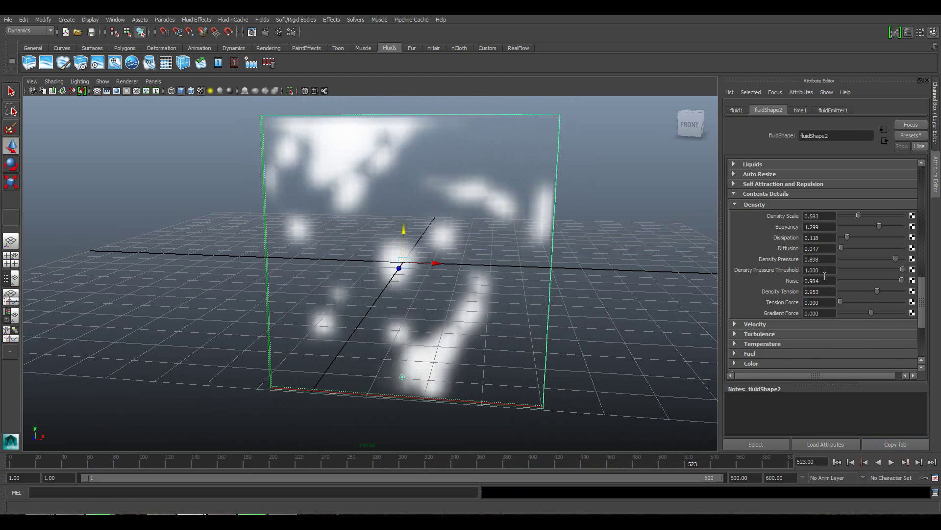
{"action": "left_click_drag", "start_coordinate": [839, 301], "coordinate": [889, 313]}
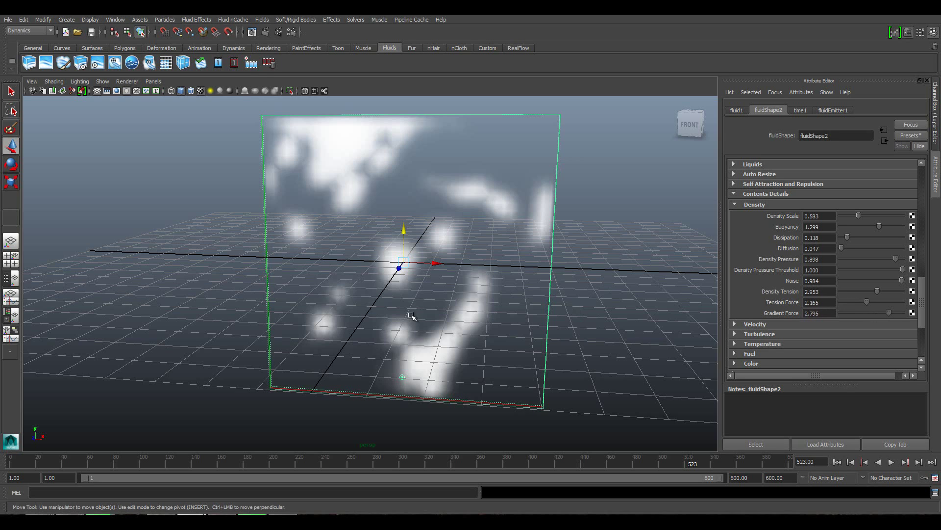
{"action": "scroll", "coordinate": [410, 315], "scroll_direction": "down", "scroll_amount": 2}
{"action": "scroll", "coordinate": [410, 315], "scroll_direction": "up", "scroll_amount": 5}
{"action": "scroll", "coordinate": [422, 314], "scroll_direction": "down", "scroll_amount": 2}
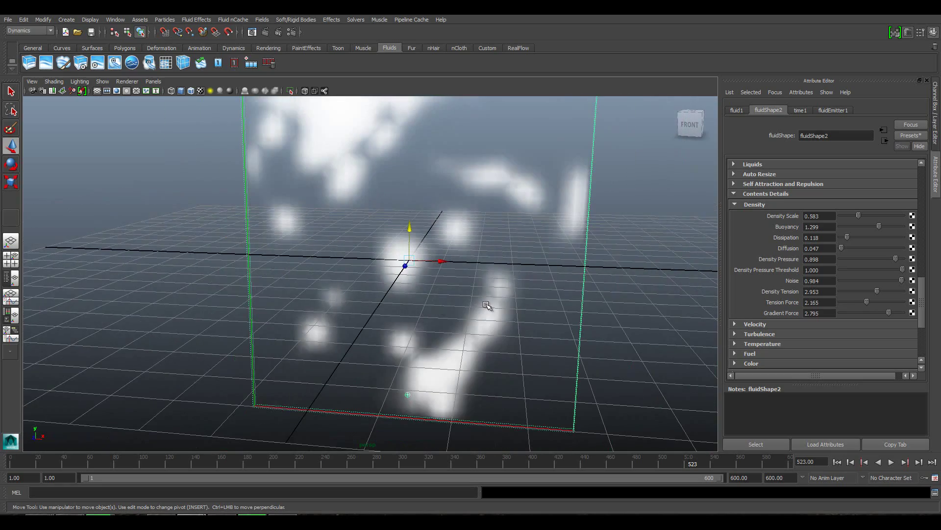
{"action": "scroll", "coordinate": [487, 305], "scroll_direction": "down", "scroll_amount": 1}
{"action": "mouse_move", "coordinate": [488, 311]}
{"action": "left_mouse_down", "text": "alt"}
{"action": "mouse_move", "coordinate": [430, 324]}
{"action": "mouse_move", "coordinate": [408, 296]}
{"action": "left_mouse_up", "text": "alt"}
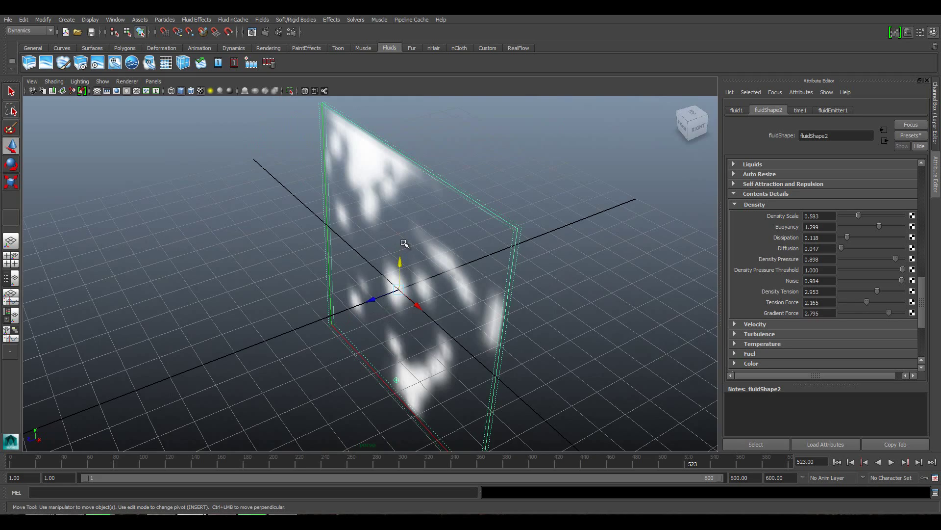
Reframe the view to the front and replay from frame one to watch blobs form.
{"action": "mouse_move", "coordinate": [406, 276]}
{"action": "left_mouse_down", "text": "alt"}
{"action": "mouse_move", "coordinate": [470, 265]}
{"action": "mouse_move", "coordinate": [481, 273]}
{"action": "left_mouse_up", "text": "alt"}
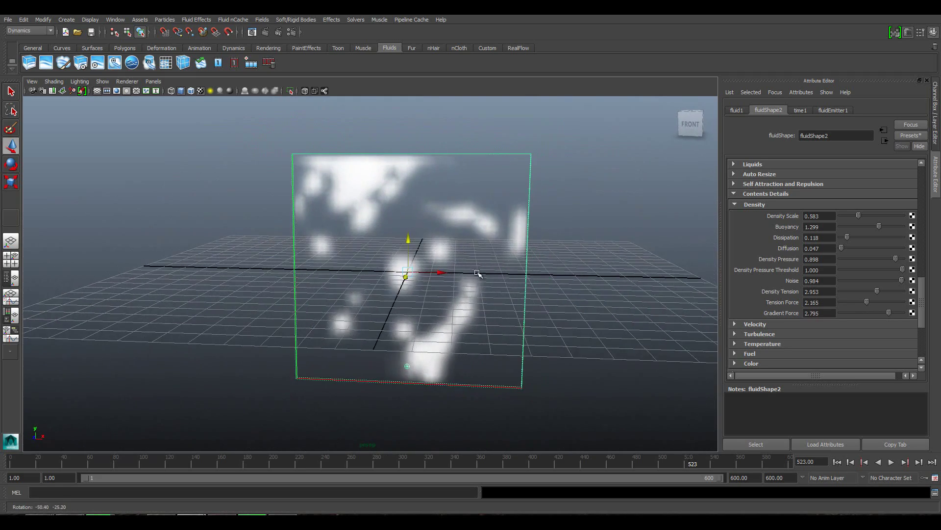
{"action": "scroll", "coordinate": [475, 273], "scroll_direction": "up", "scroll_amount": 2}
{"action": "scroll", "coordinate": [495, 284], "scroll_direction": "up", "scroll_amount": 3}
{"action": "middle_click_drag", "start_coordinate": [530, 296], "coordinate": [471, 294], "text": "alt"}
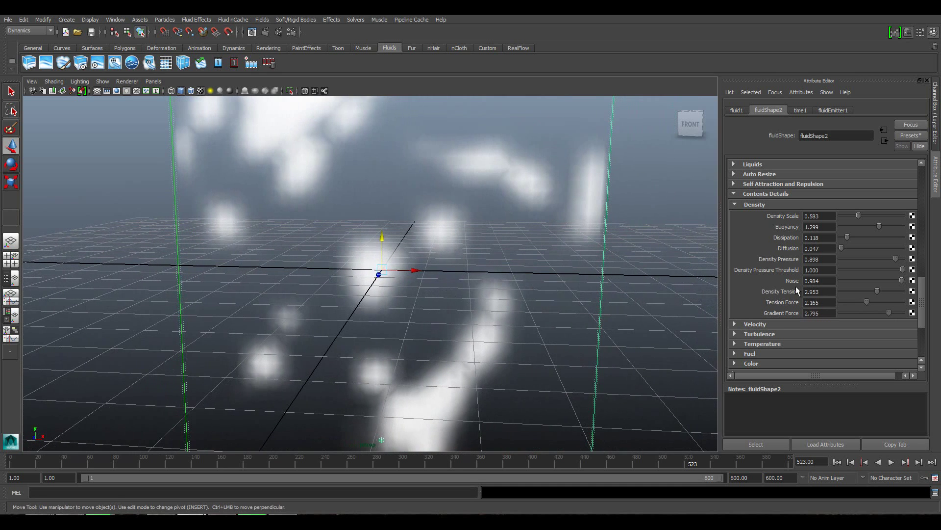
{"action": "scroll", "coordinate": [796, 287], "scroll_direction": "down", "scroll_amount": 1}
{"action": "scroll", "coordinate": [796, 287], "scroll_direction": "up", "scroll_amount": 2}
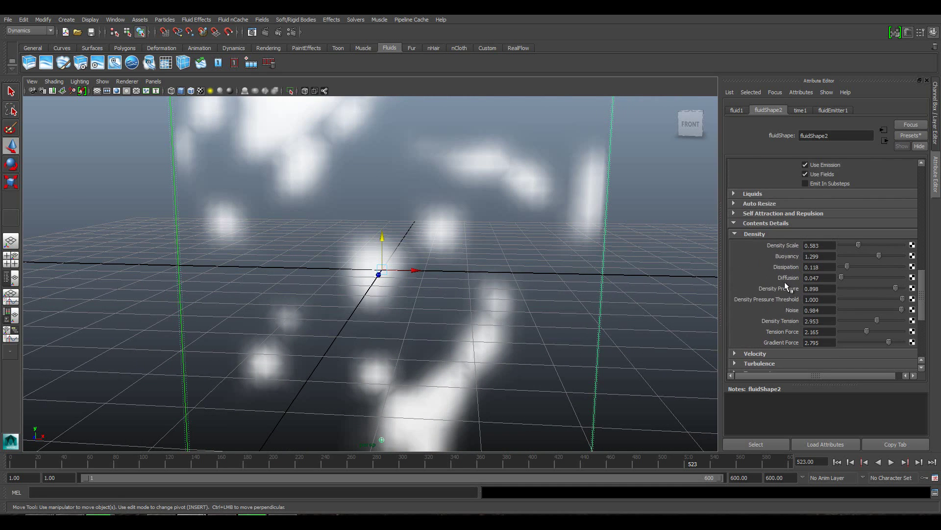
{"action": "scroll", "coordinate": [609, 353], "scroll_direction": "down", "scroll_amount": 3}
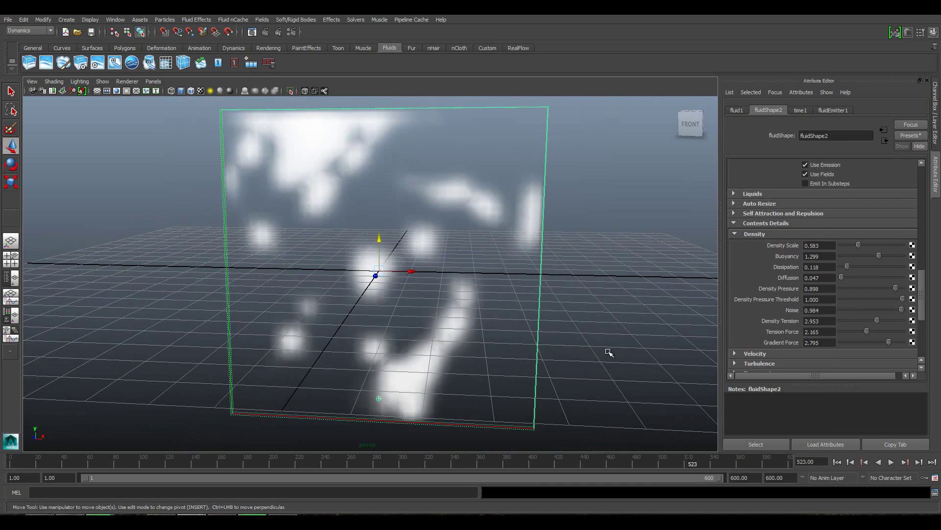
{"action": "left_click", "coordinate": [837, 462]}
{"action": "left_click", "coordinate": [892, 462]}
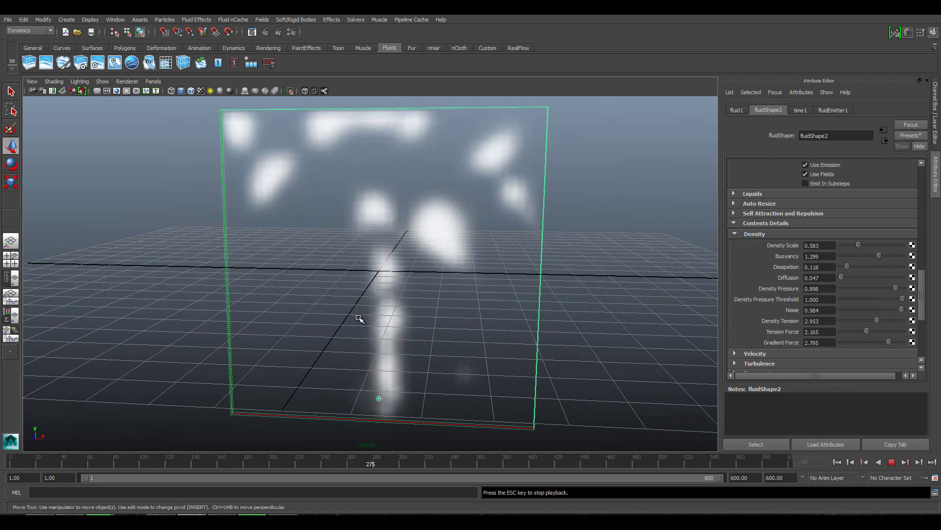
{"action": "scroll", "coordinate": [359, 319], "scroll_direction": "down", "scroll_amount": 2}
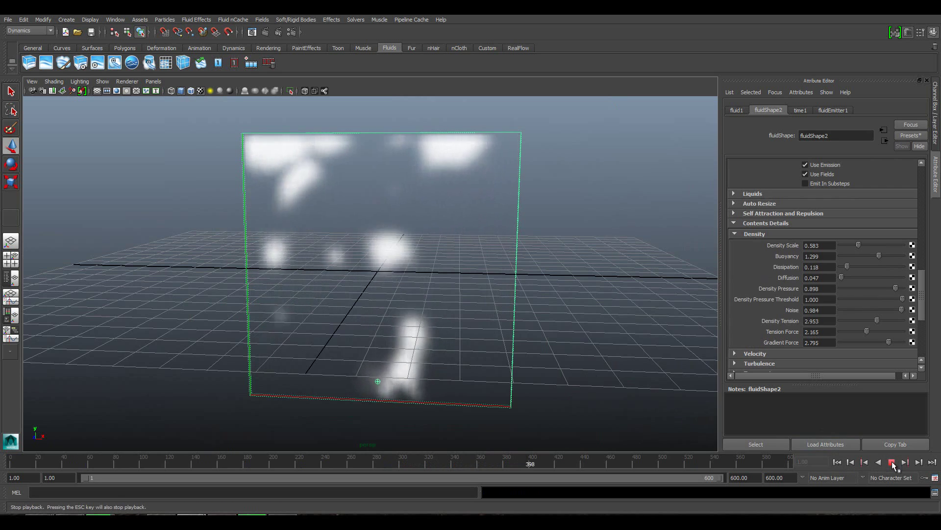
Change Gradient Force to -2.953 and preview the plume, stopping at frame 410.
{"action": "left_click", "coordinate": [892, 462]}
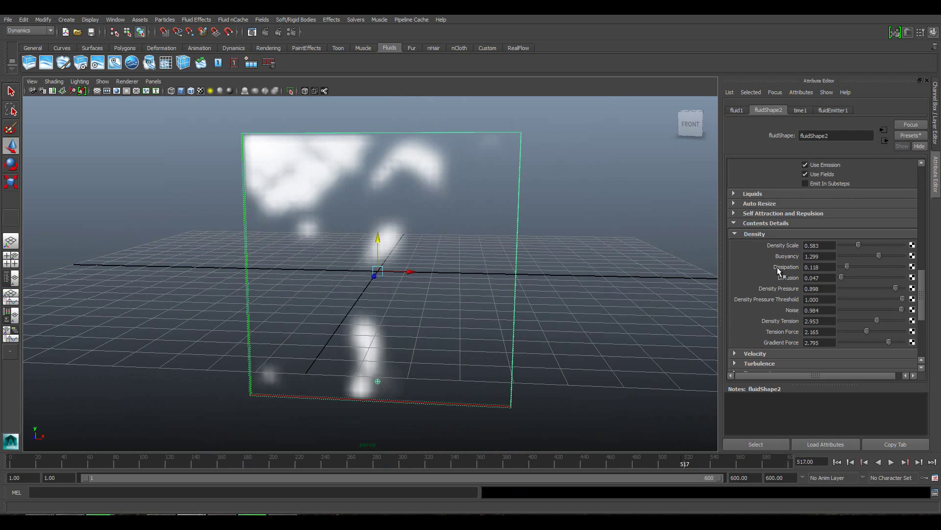
{"action": "scroll", "coordinate": [779, 271], "scroll_direction": "down", "scroll_amount": 2}
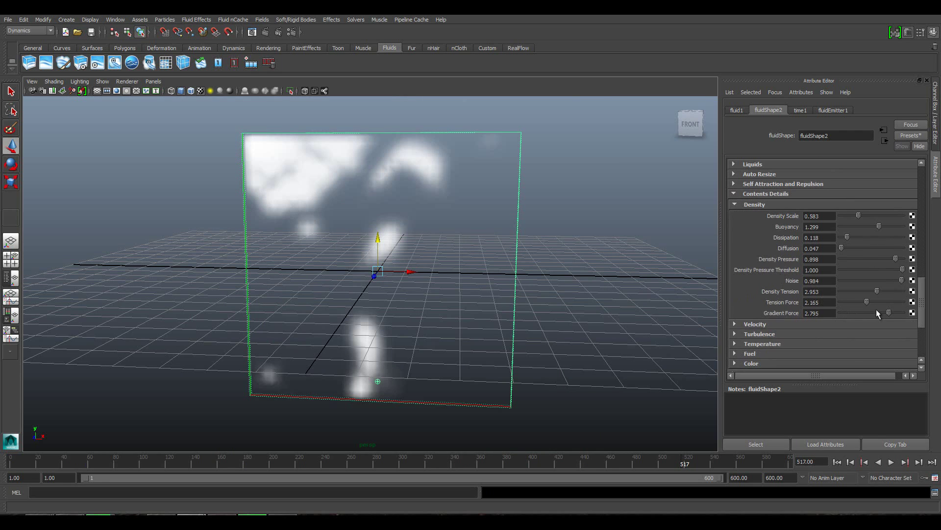
{"action": "left_click_drag", "start_coordinate": [883, 310], "coordinate": [854, 312]}
{"action": "left_click", "coordinate": [892, 462]}
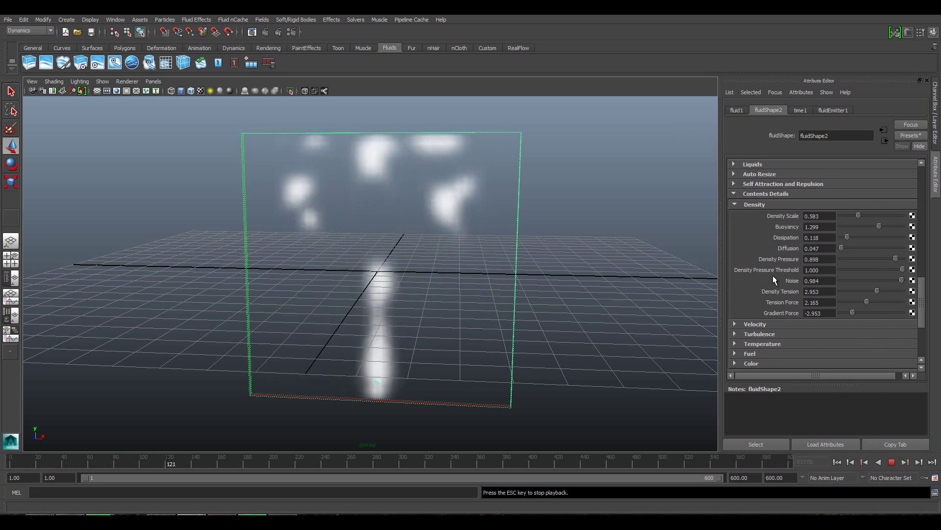
{"action": "left_click", "coordinate": [891, 462]}
Expand fluidShape2's Velocity section to show Velocity Scale 1.000, Swirl 0.000 and Noise 0.000.
{"action": "left_click", "coordinate": [734, 325]}
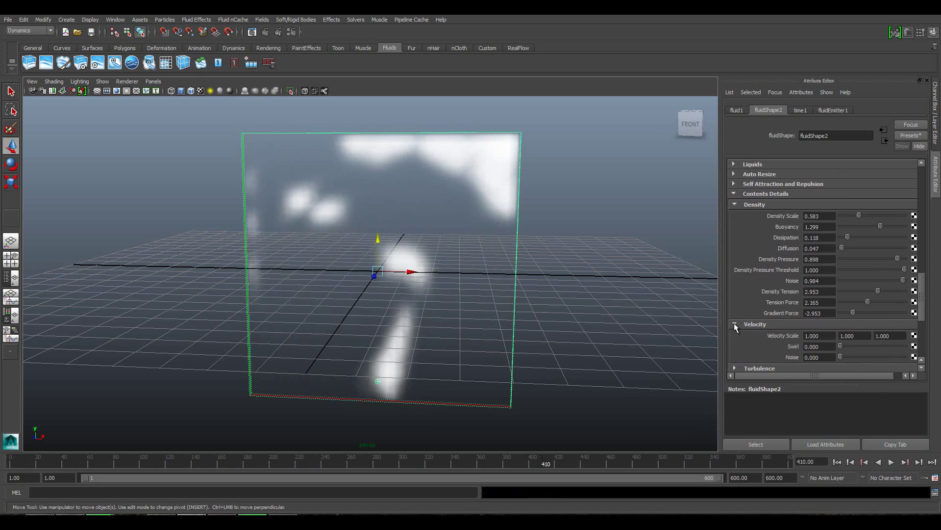
{"action": "scroll", "coordinate": [734, 323], "scroll_direction": "down", "scroll_amount": 2}
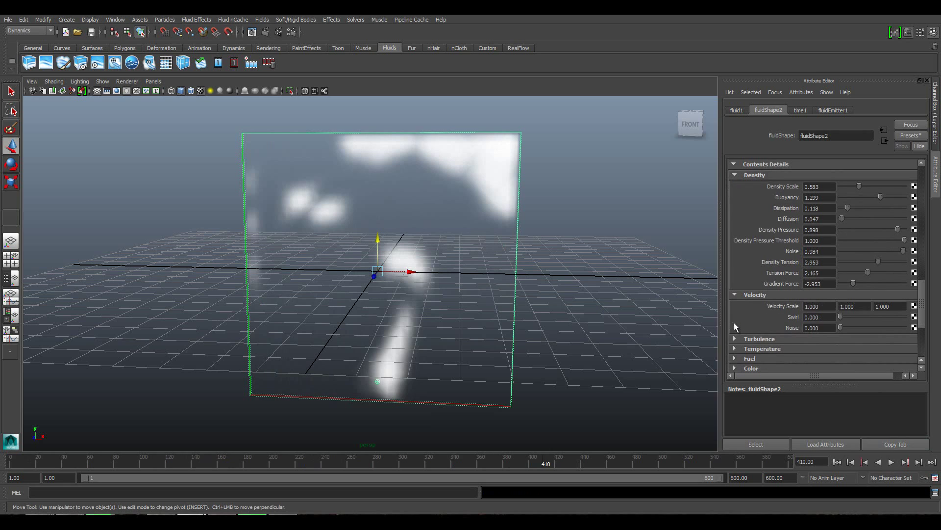